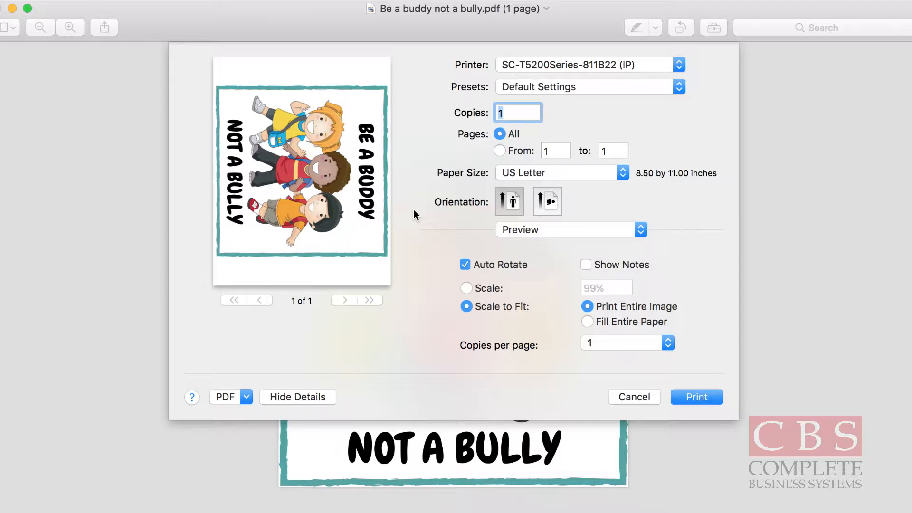
# Add a new custom paper size named 36x36 for the print job.
pyautogui.click(599, 173)
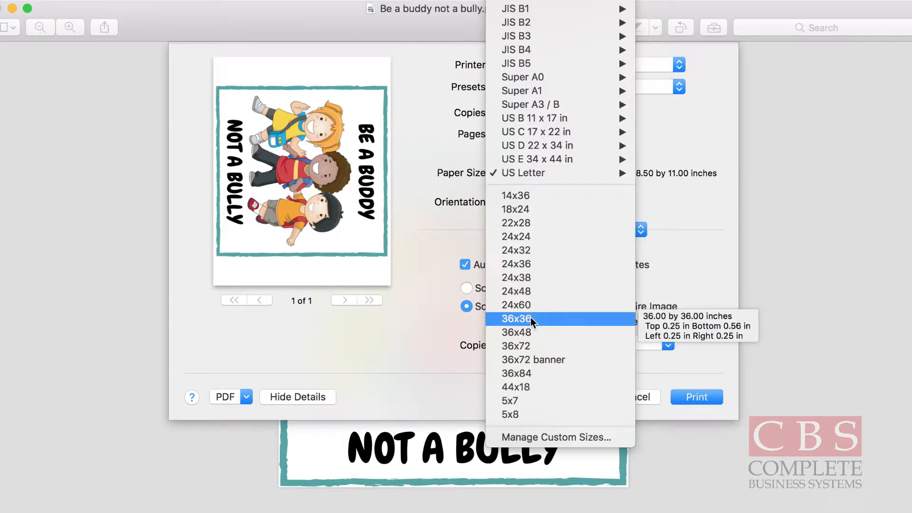
pyautogui.click(546, 436)
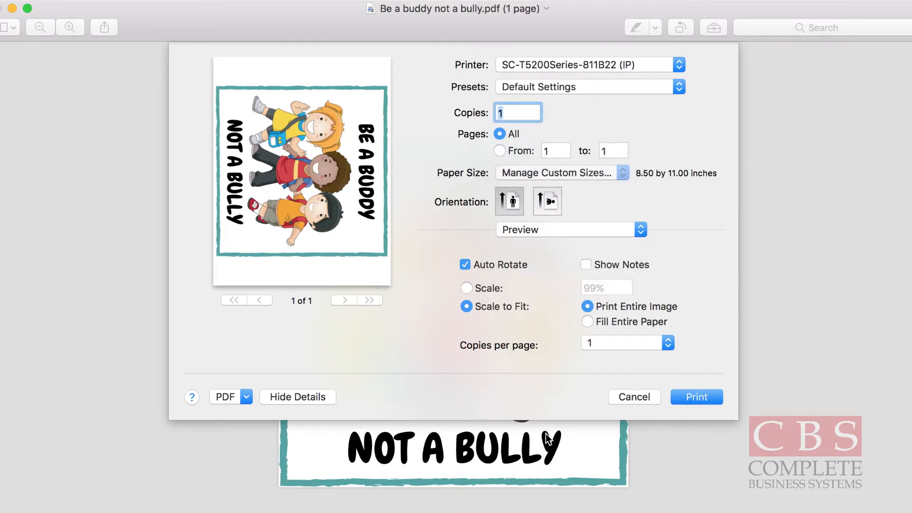
pyautogui.scroll(-5, 355, 169)
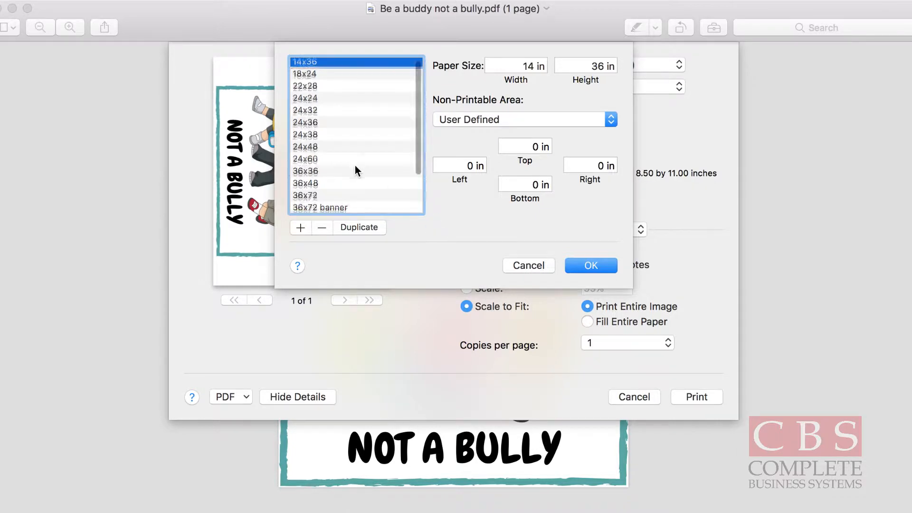
pyautogui.click(303, 224)
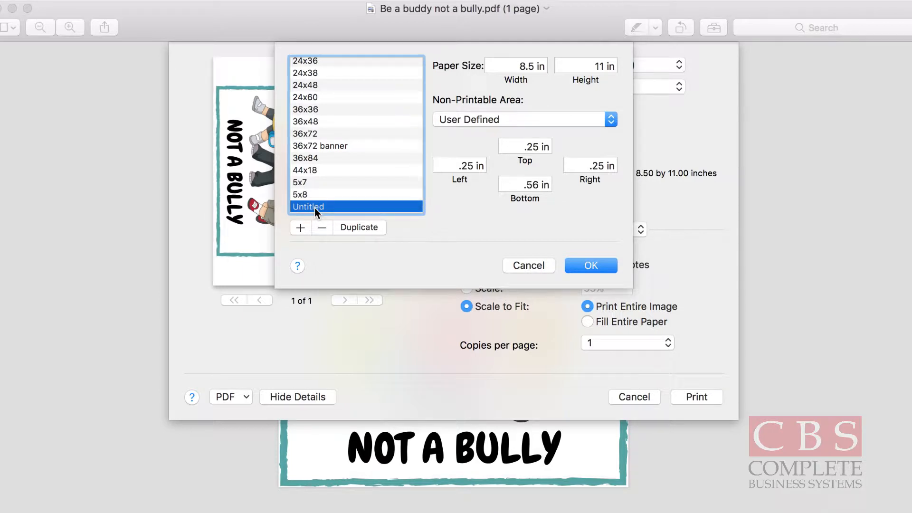
pyautogui.doubleClick(314, 207)
pyautogui.write('36x36')
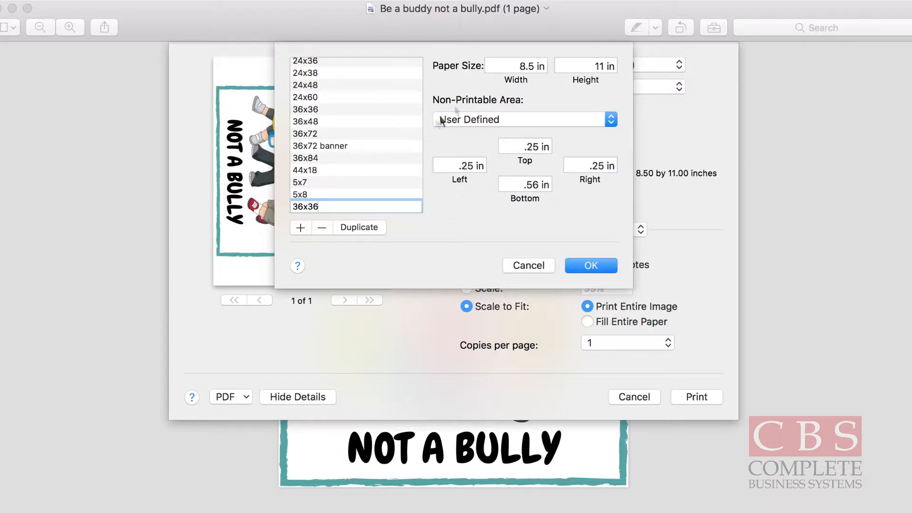
# Set the new paper size to 36 in wide and 36 in high and save it.
pyautogui.click(522, 66)
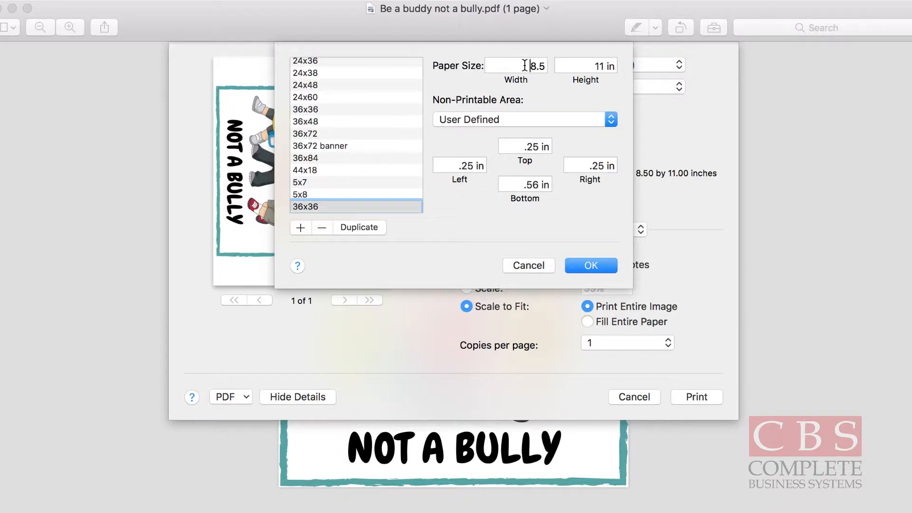
pyautogui.write('36')
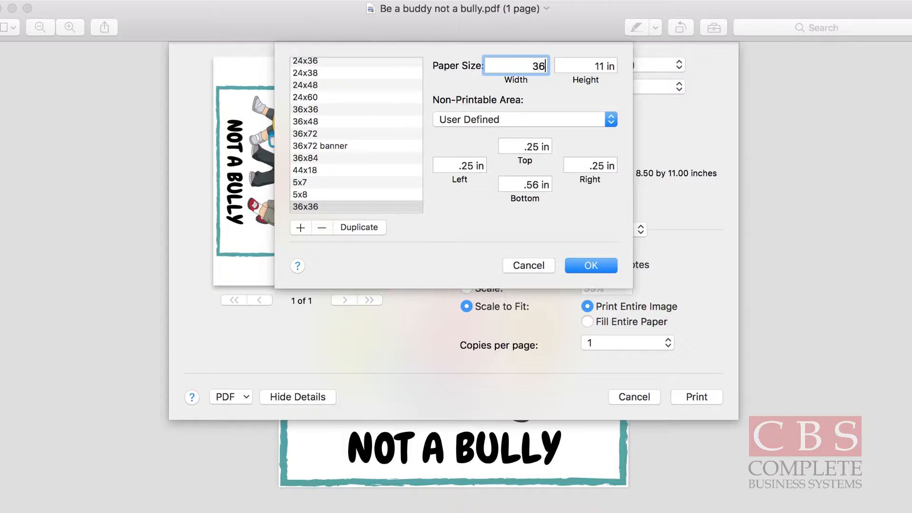
pyautogui.press('Tab')
pyautogui.write('36')
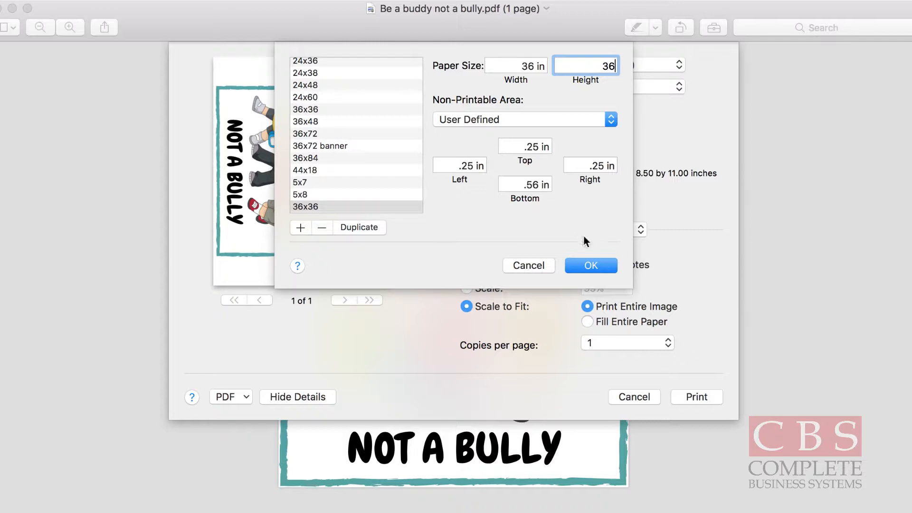
pyautogui.click(588, 265)
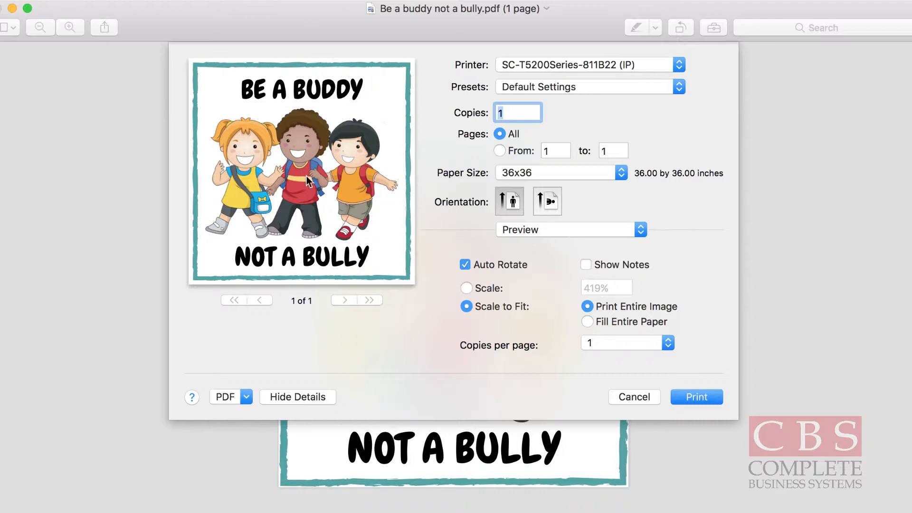
# Show the Printer Settings options and acquire the paper information from the printer.
pyautogui.click(592, 236)
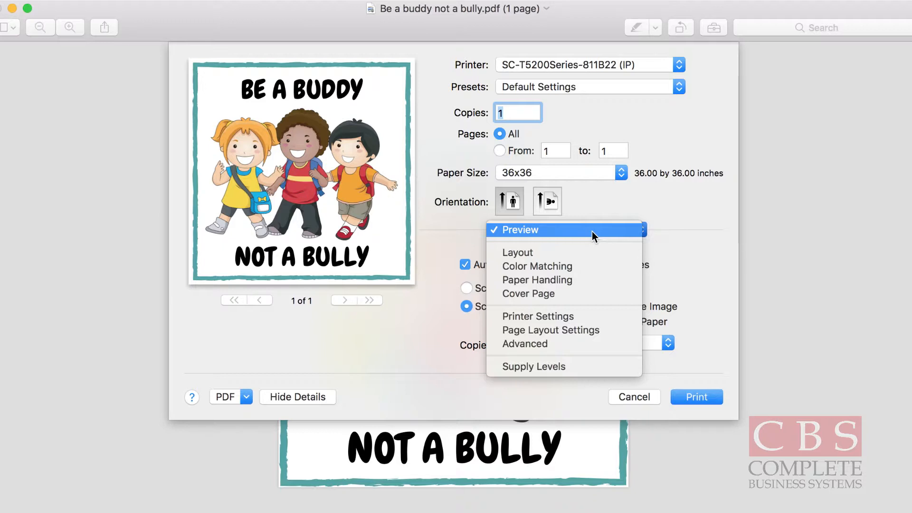
pyautogui.click(551, 316)
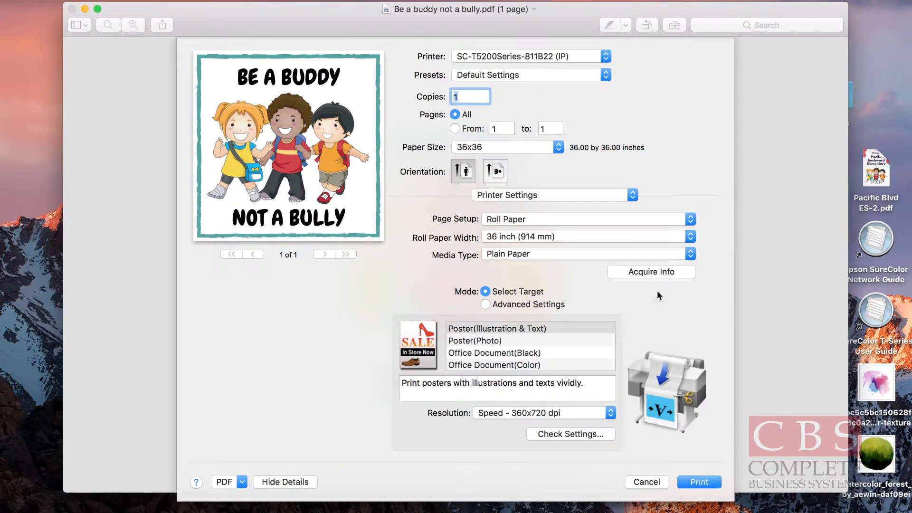
pyautogui.click(652, 270)
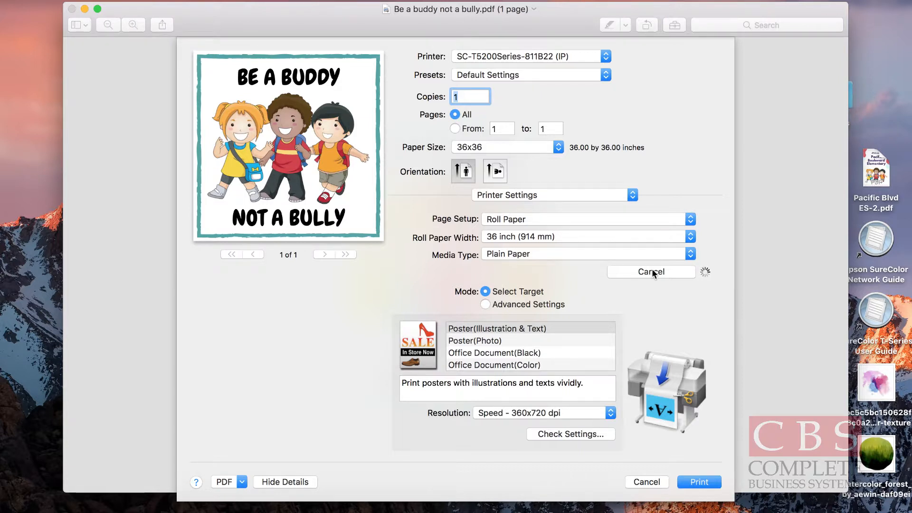
pyautogui.click(652, 272)
# Choose Roll Paper as the page setup and look through the available media types, including Matte Paper.
pyautogui.click(643, 223)
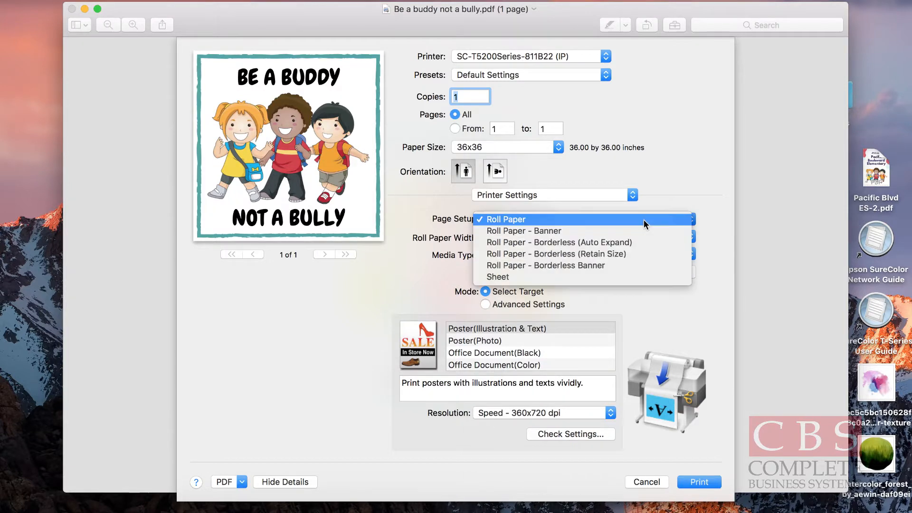
pyautogui.click(561, 219)
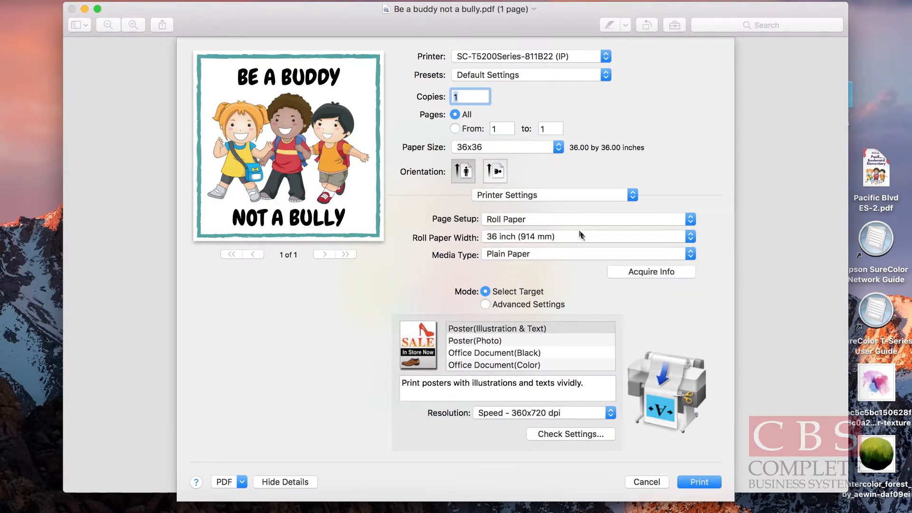
pyautogui.click(579, 256)
pyautogui.moveTo(591, 247)
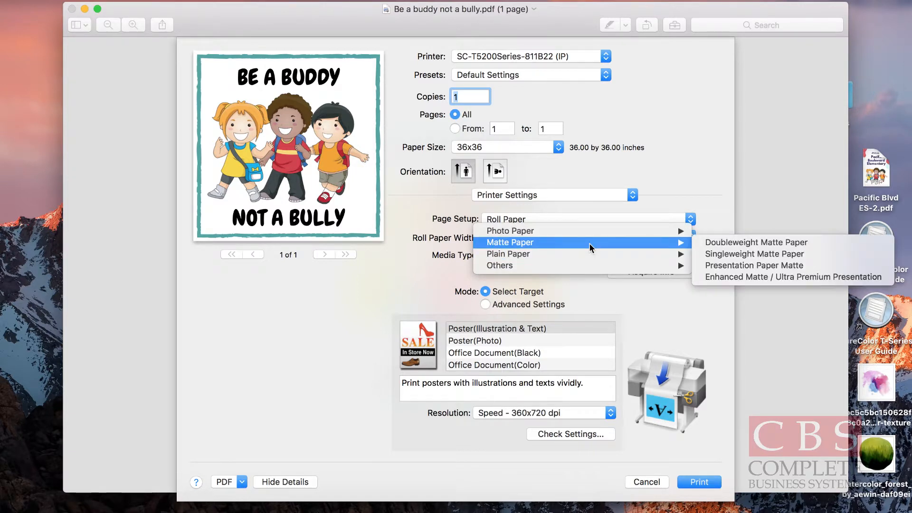
pyautogui.click(704, 206)
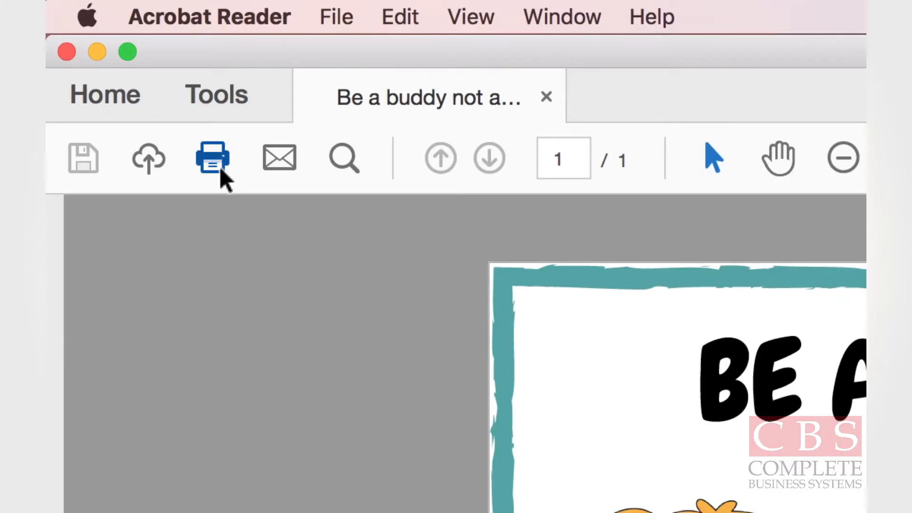
# In Acrobat Reader, start printing the poster PDF and select the SC-T5200Series-811B22 (IP) printer.
pyautogui.click(220, 169)
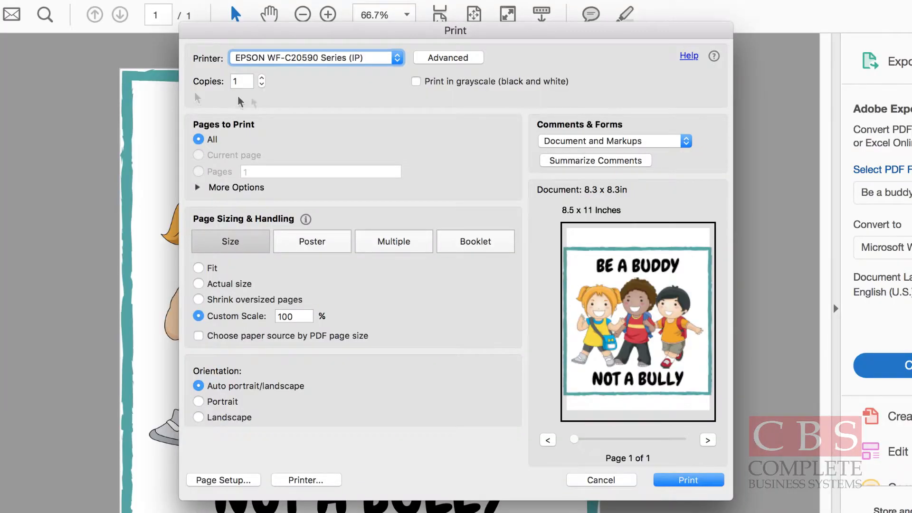
pyautogui.click(356, 60)
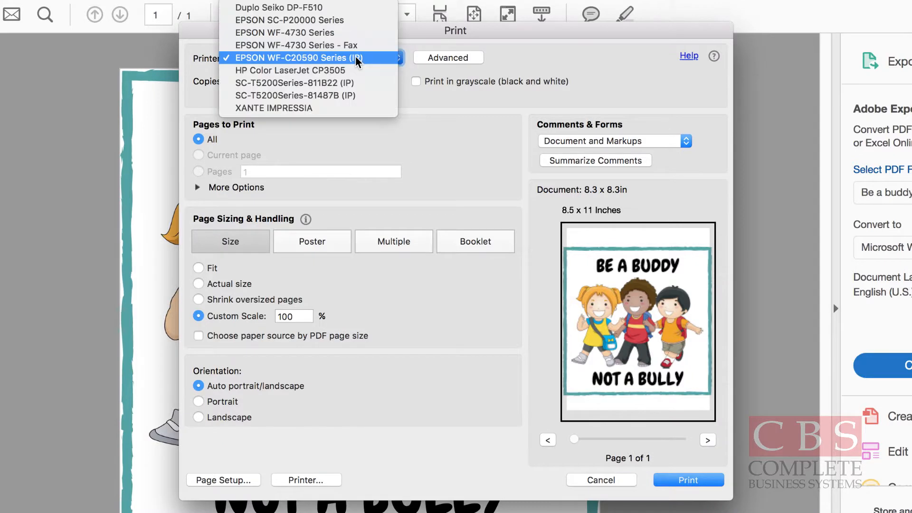
pyautogui.click(321, 82)
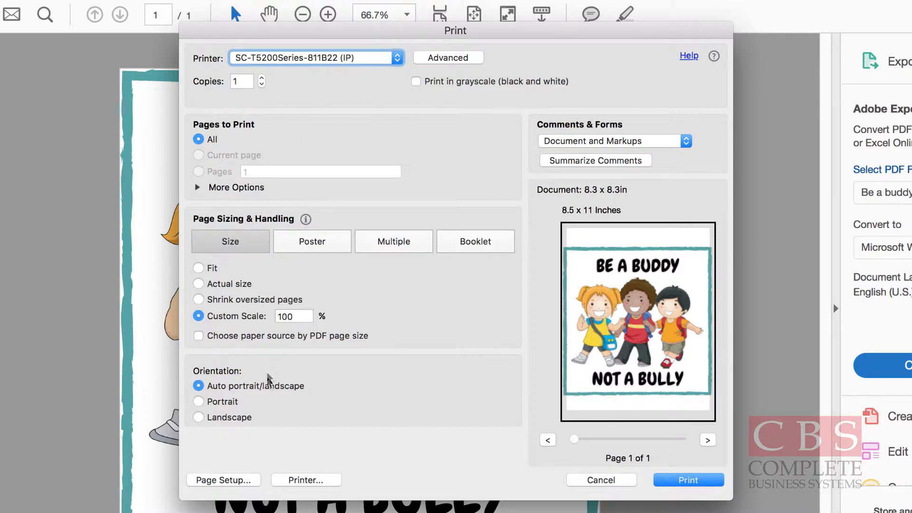
# Set the paper size to 36x36 in Page Setup, checking the custom sizes, and scale the page with Fit.
pyautogui.click(223, 480)
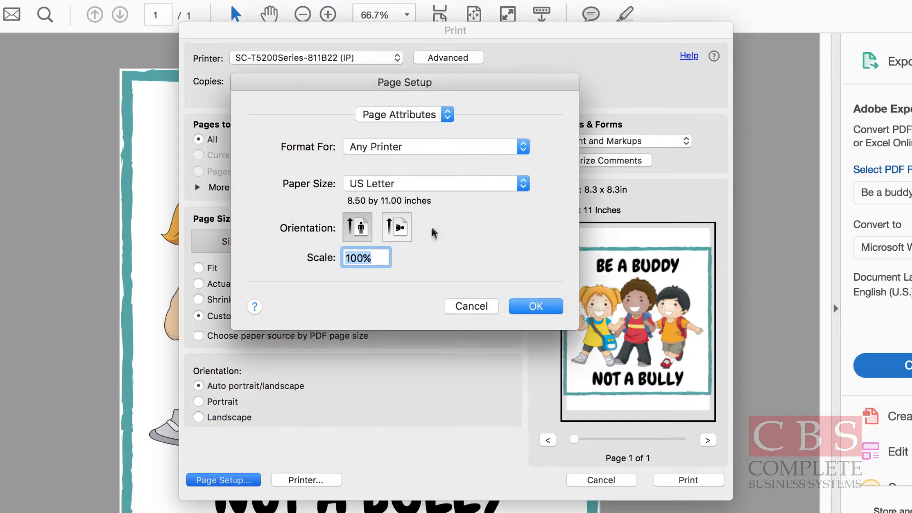
pyautogui.click(464, 186)
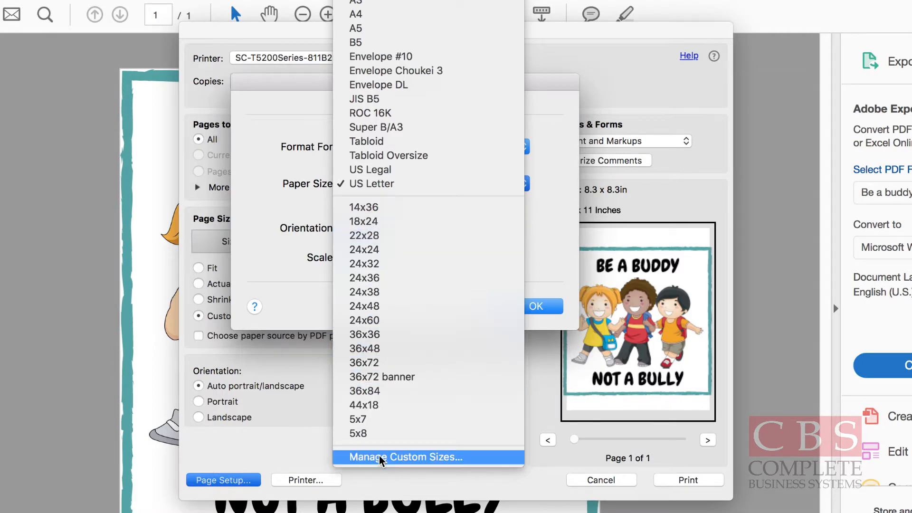
pyautogui.click(400, 456)
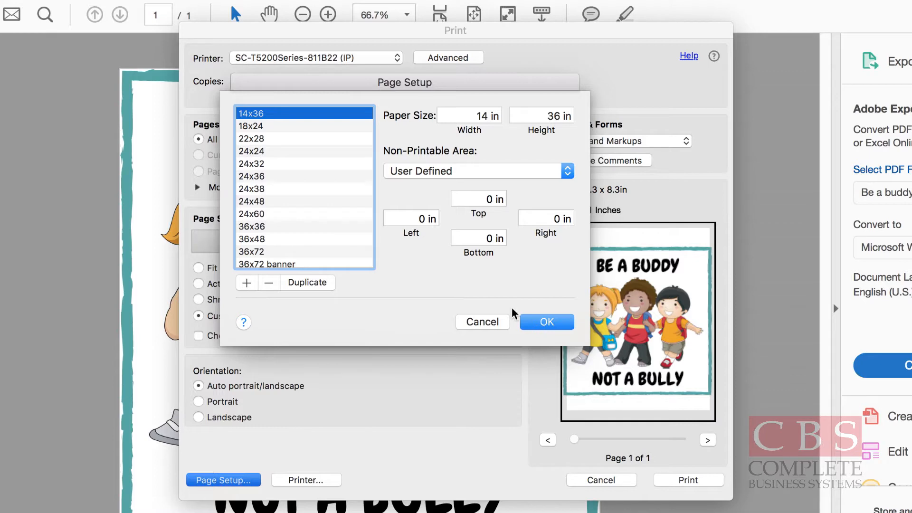
pyautogui.click(543, 323)
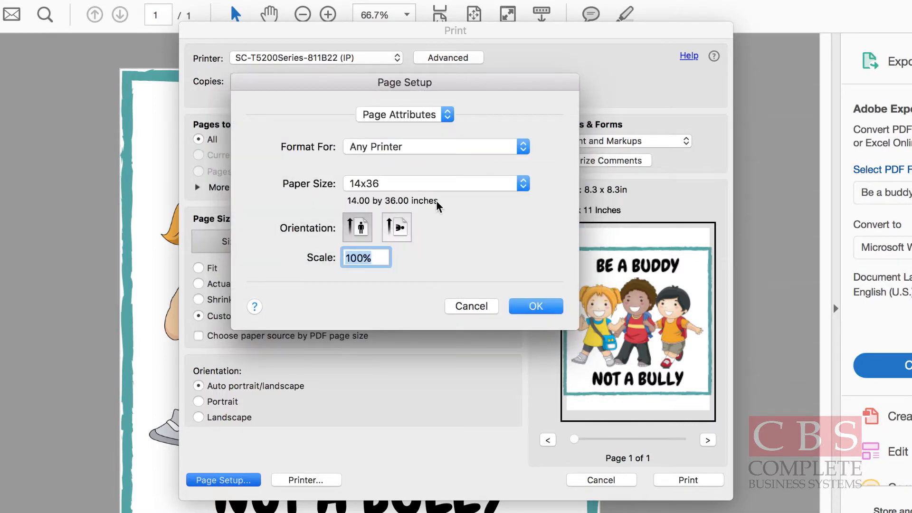
pyautogui.click(437, 183)
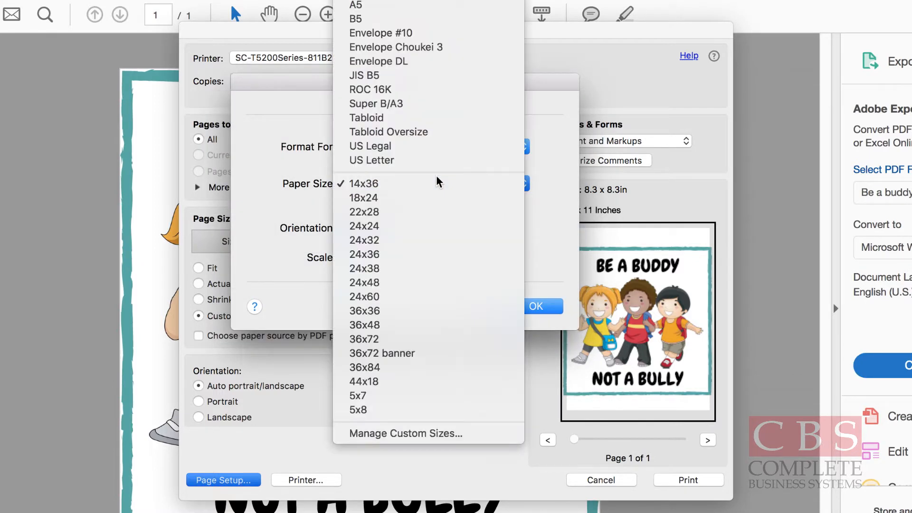
pyautogui.click(375, 311)
pyautogui.click(543, 309)
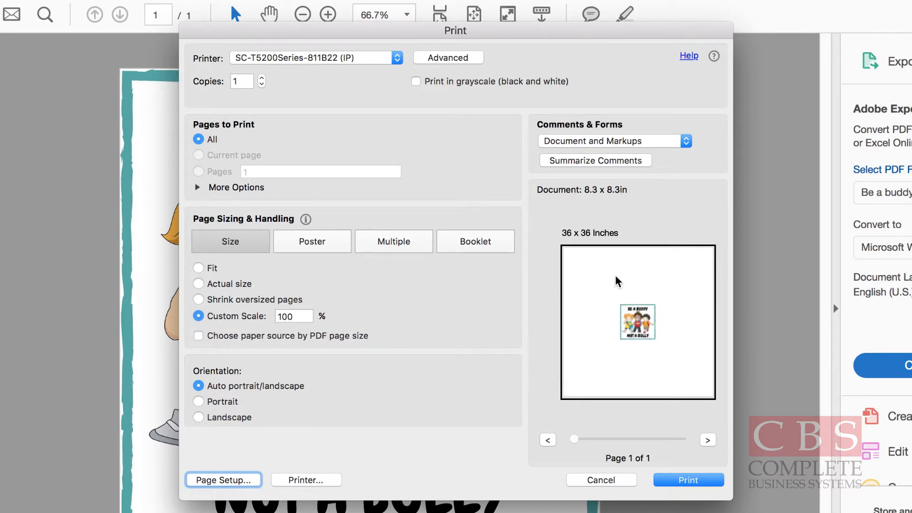
pyautogui.click(199, 269)
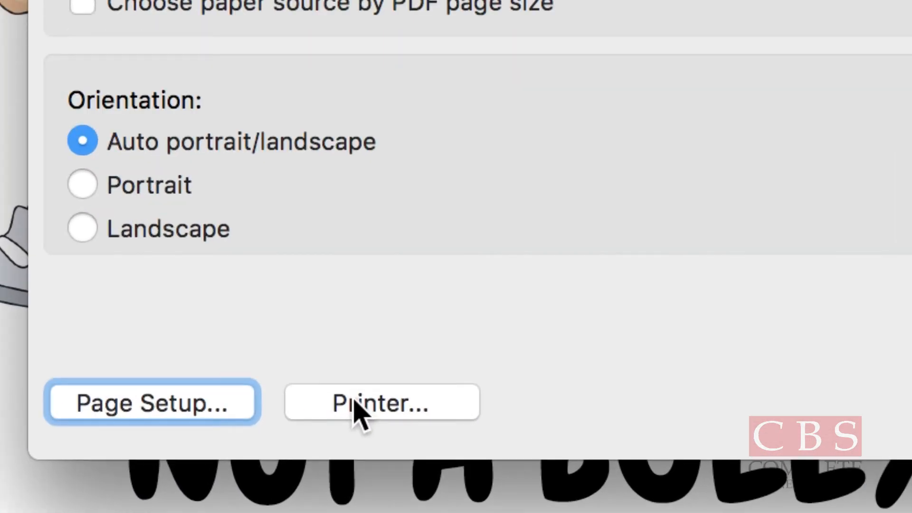
# Show the Printer Settings in the printer's own print dialog and submit the poster for printing.
pyautogui.click(358, 413)
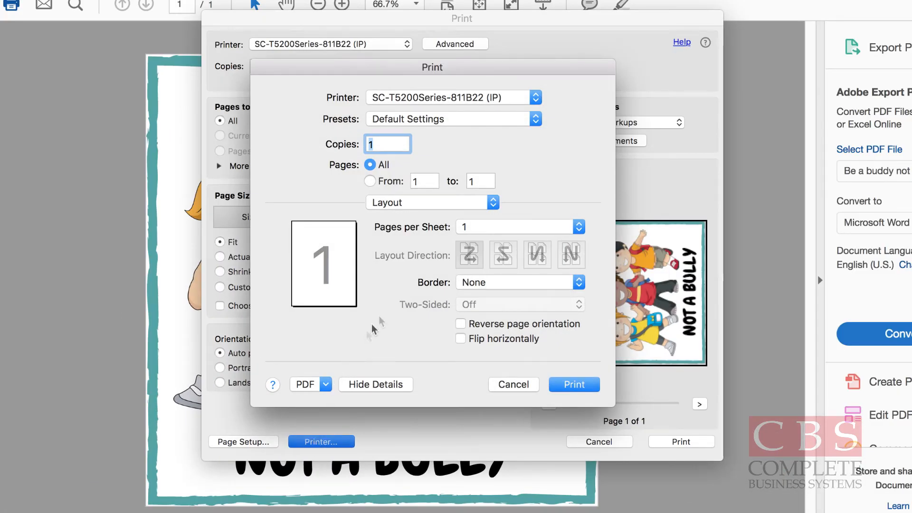
pyautogui.click(436, 207)
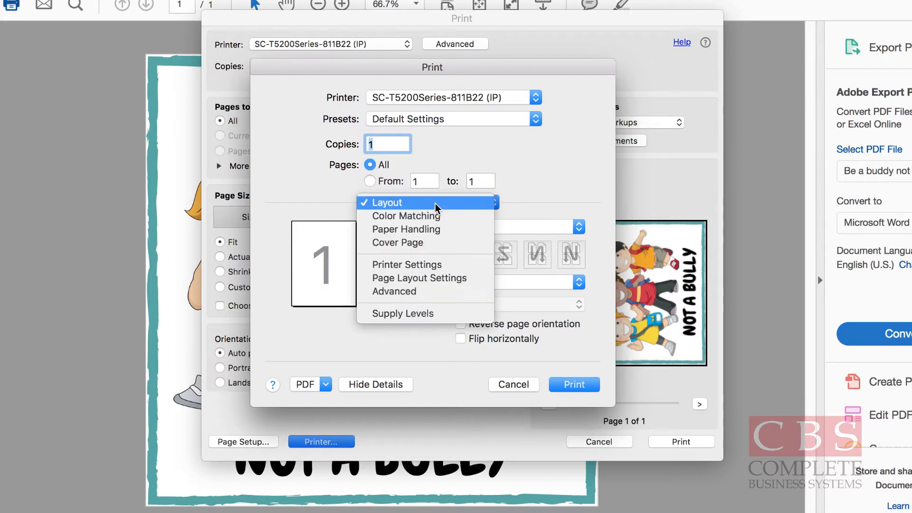
pyautogui.click(420, 265)
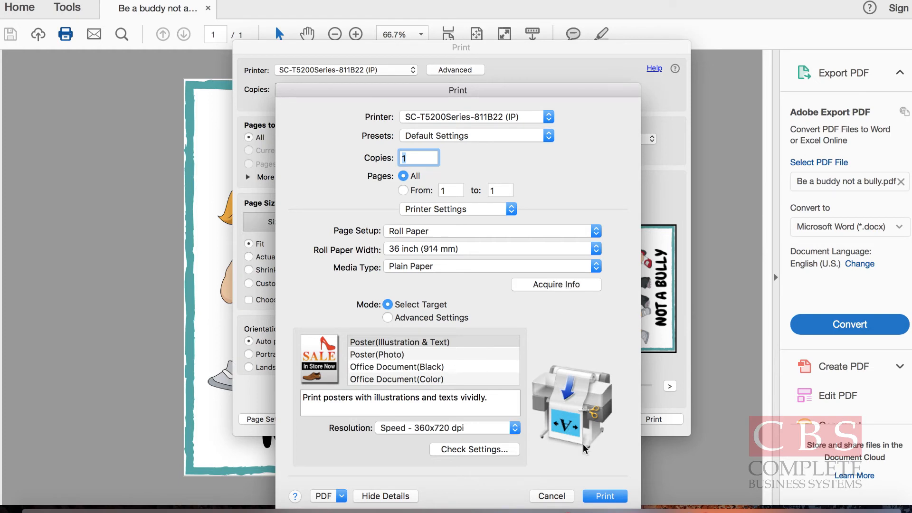
pyautogui.click(601, 495)
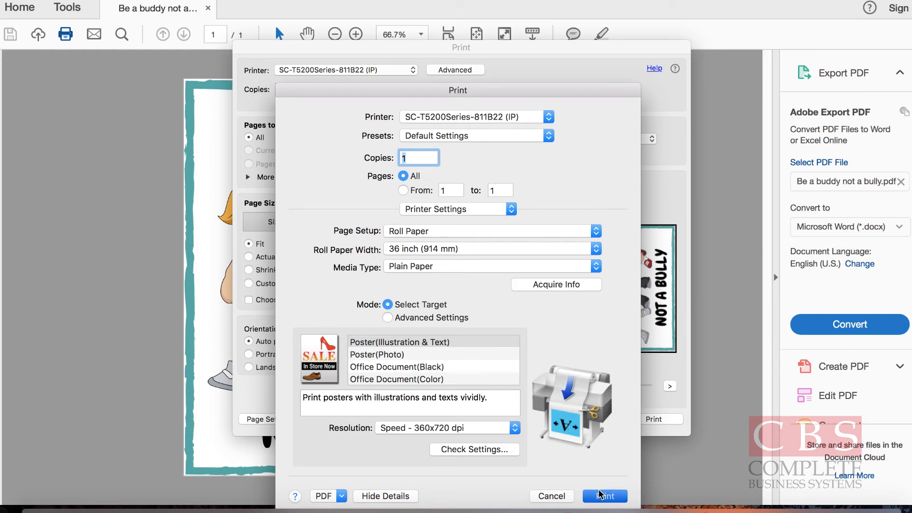